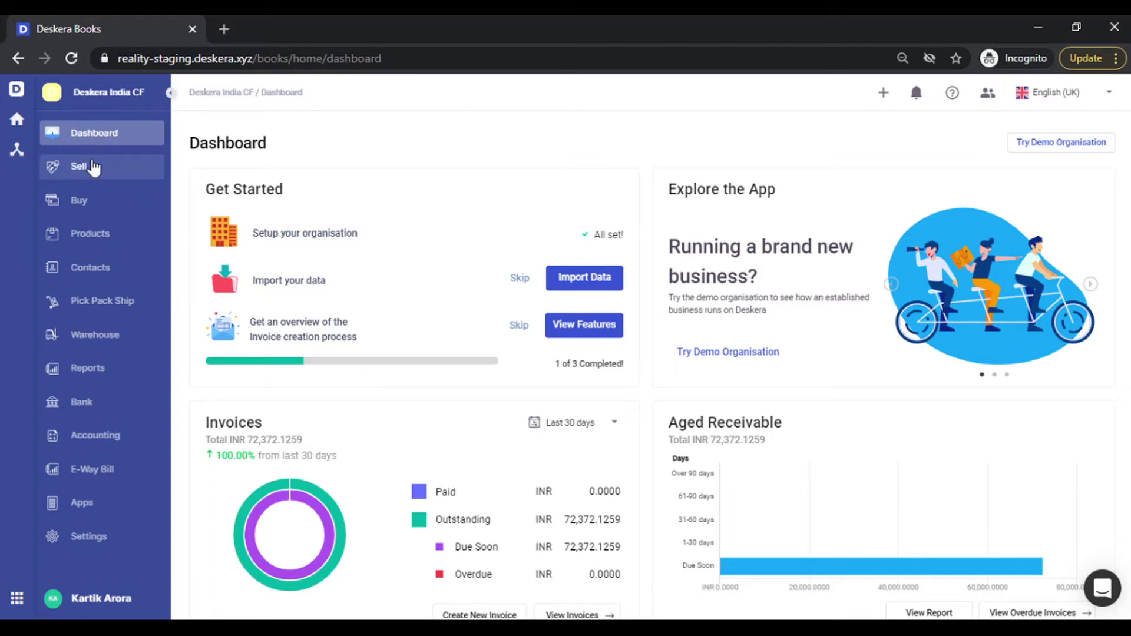
Open the first invoice in the sales records for design in the Deskera Document Generator
click(92, 168)
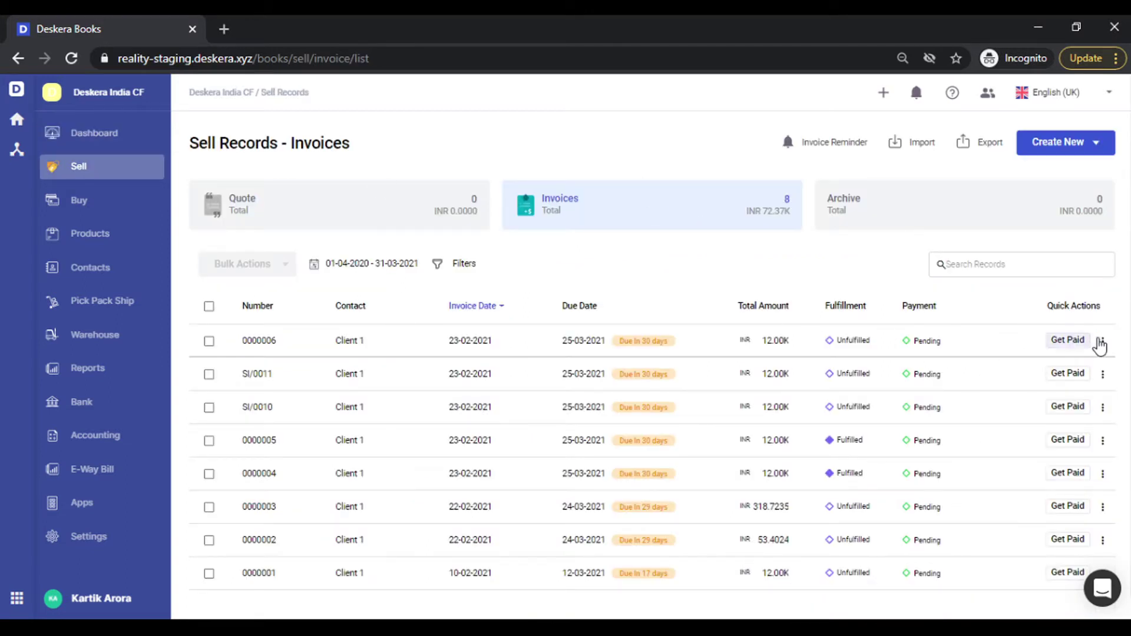
click(1105, 345)
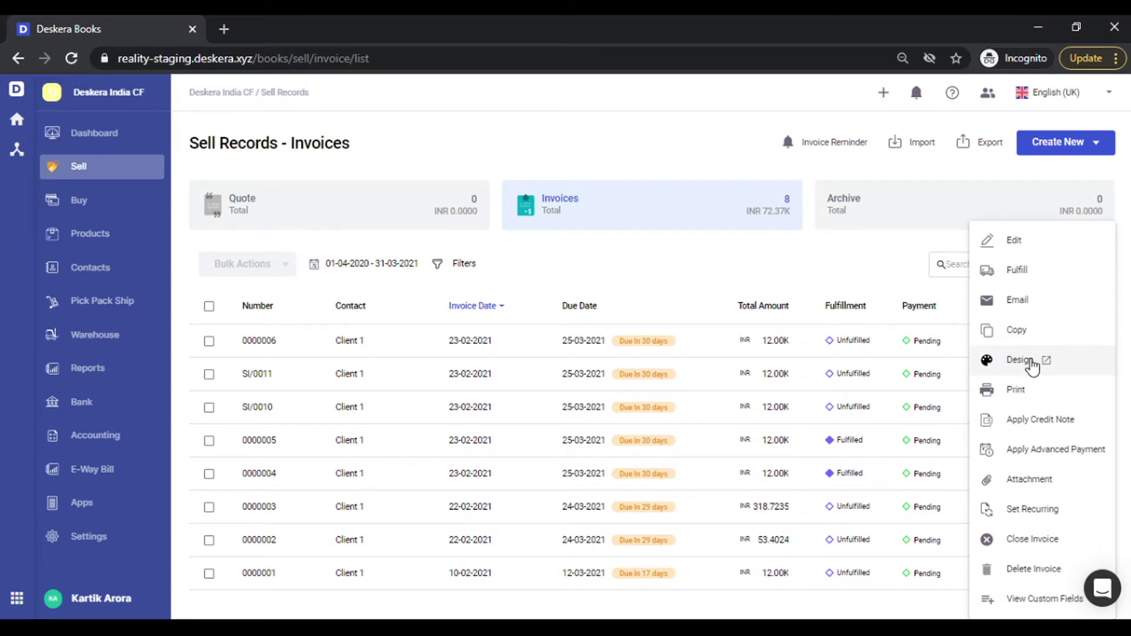
click(1030, 362)
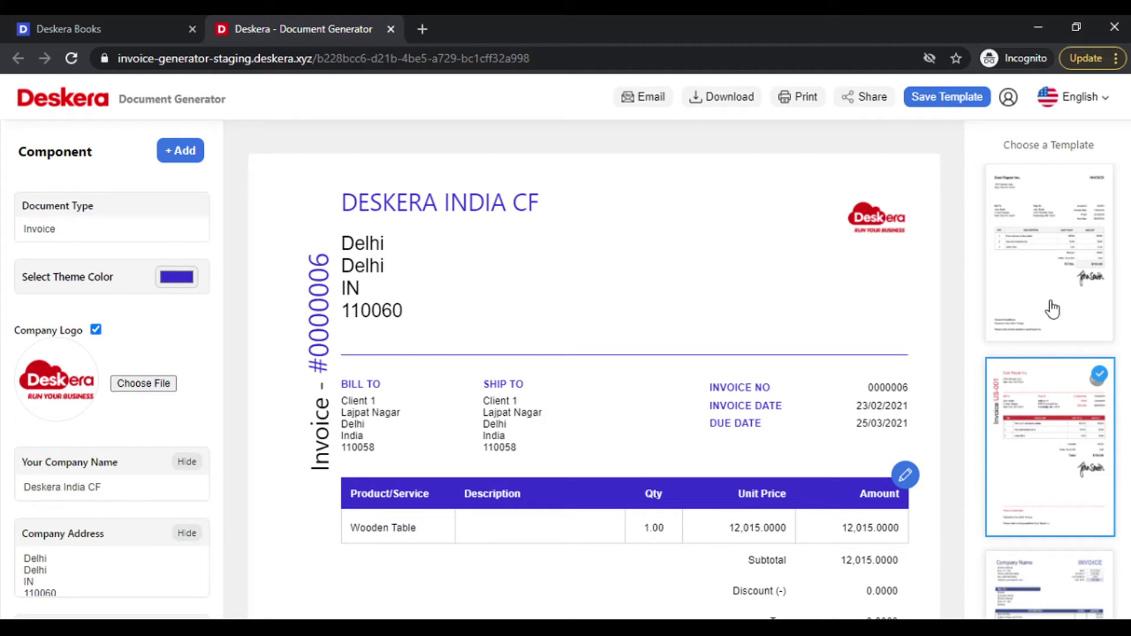
Browse the available invoice templates and apply the second one, with the red theme and vertical invoice number
scroll(1053, 308, down, 5)
scroll(1053, 308, down, 3)
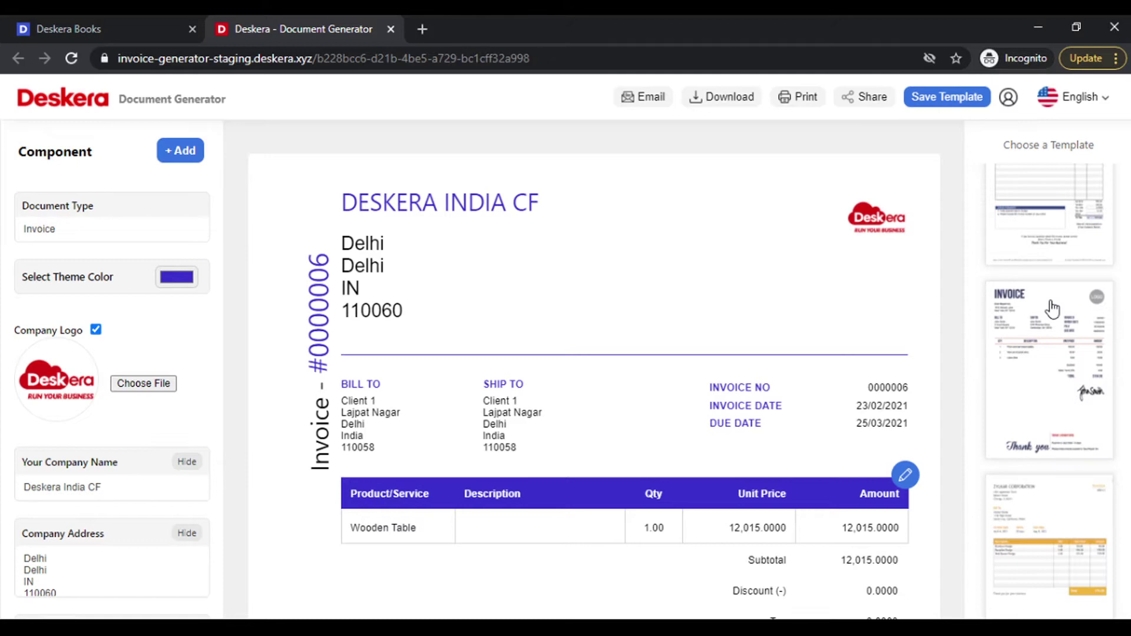
scroll(1053, 308, down, 15)
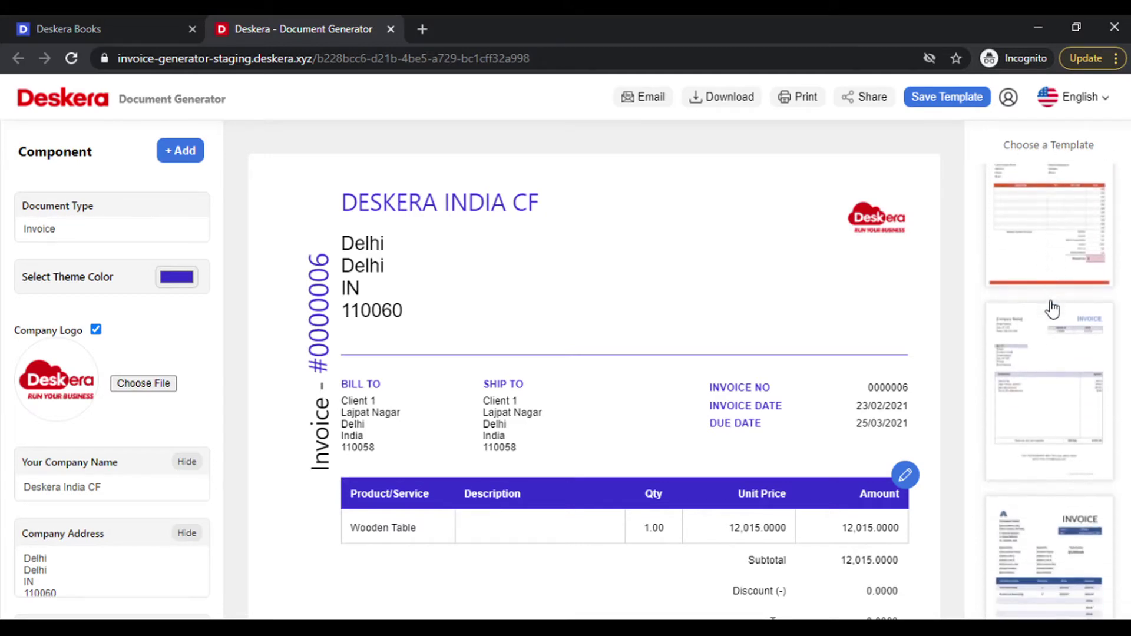
scroll(1053, 307, down, 15)
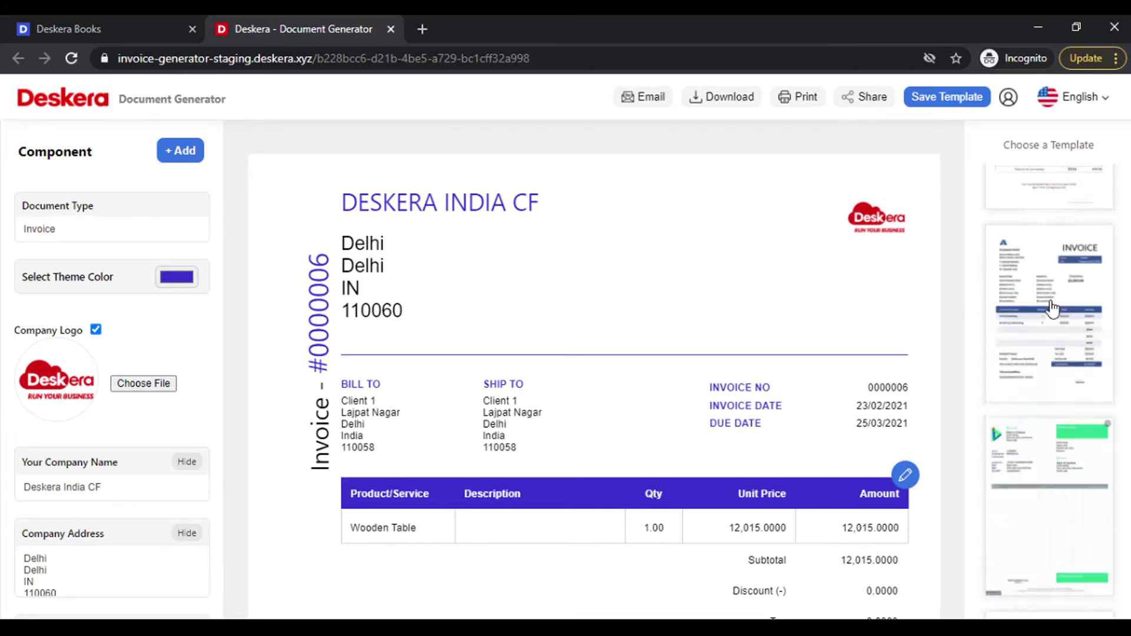
scroll(1053, 309, up, 10)
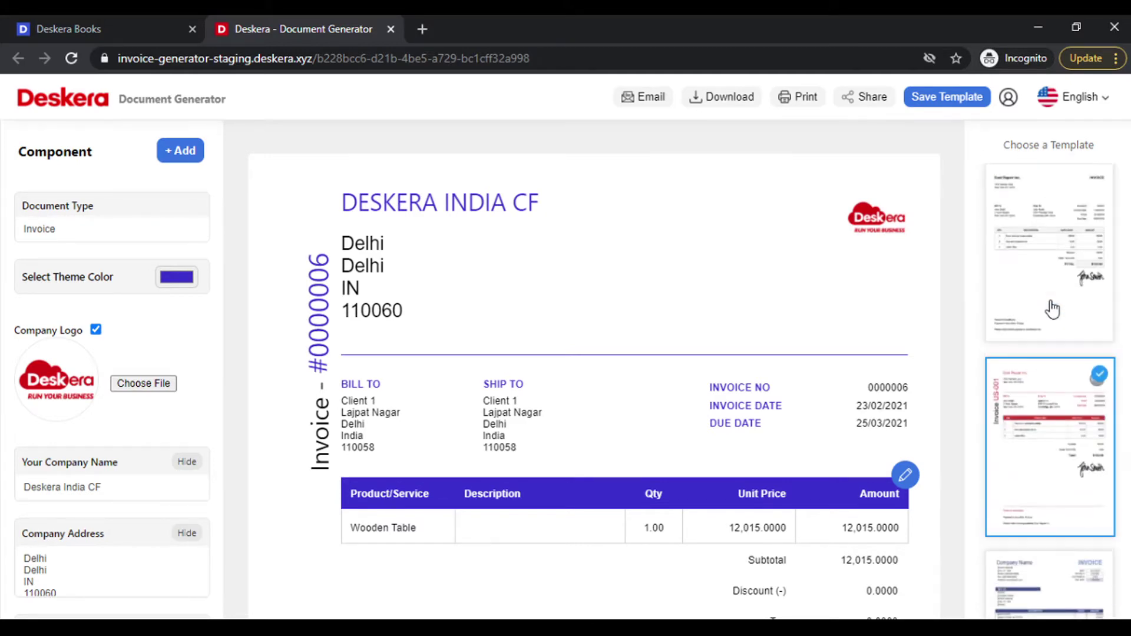
click(1065, 436)
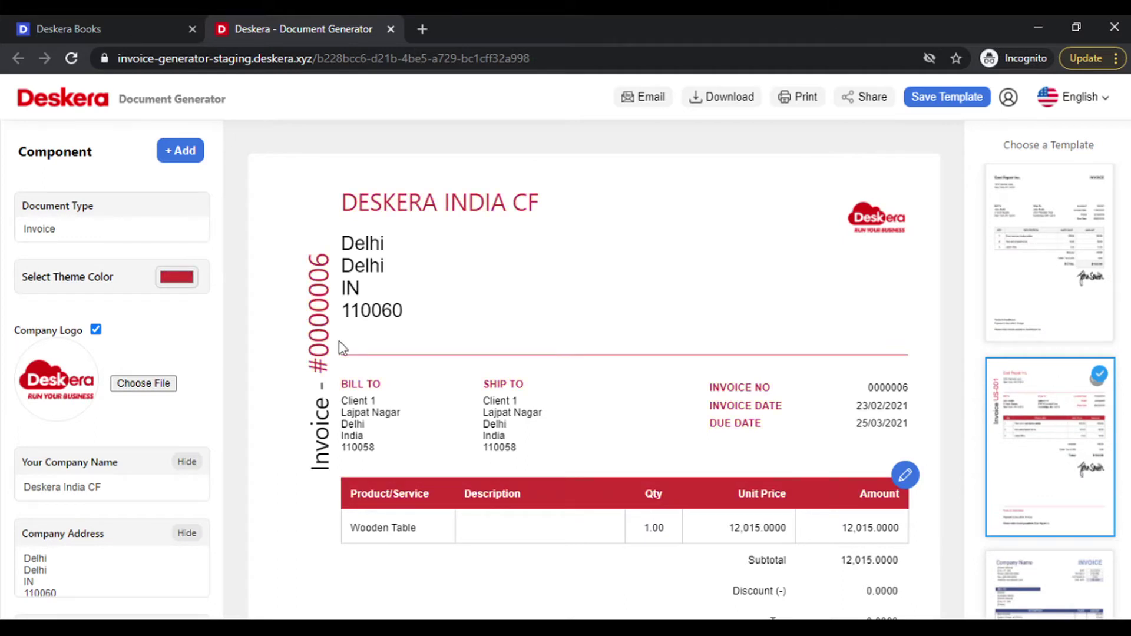
Set the invoice's theme colour to blue-violet, and open and dismiss the company logo file chooser
click(179, 276)
click(264, 423)
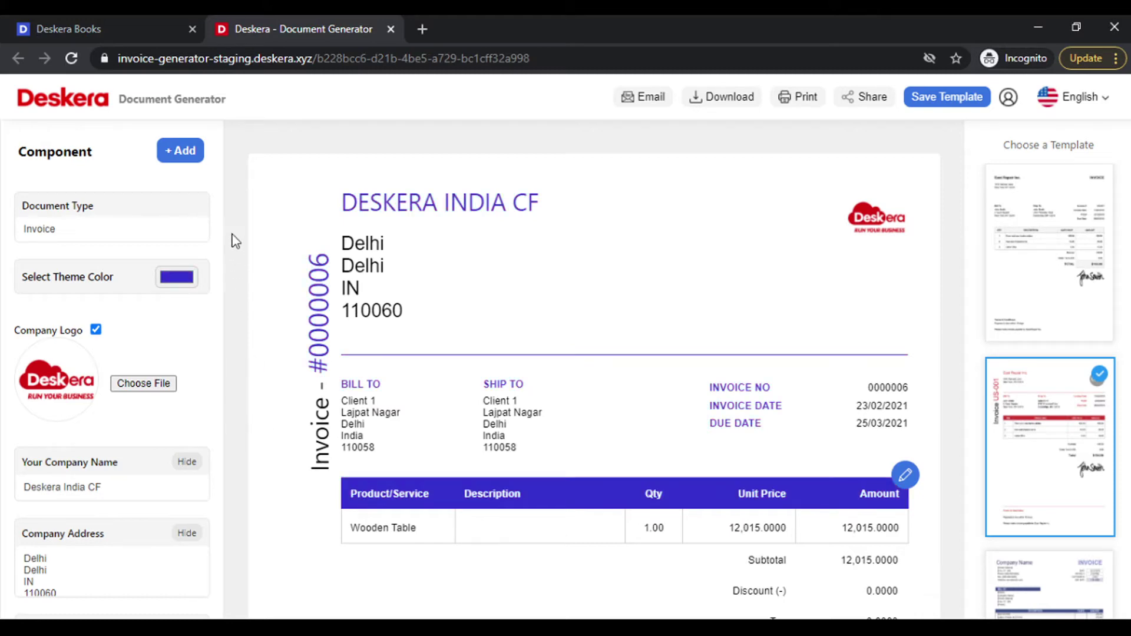
click(149, 386)
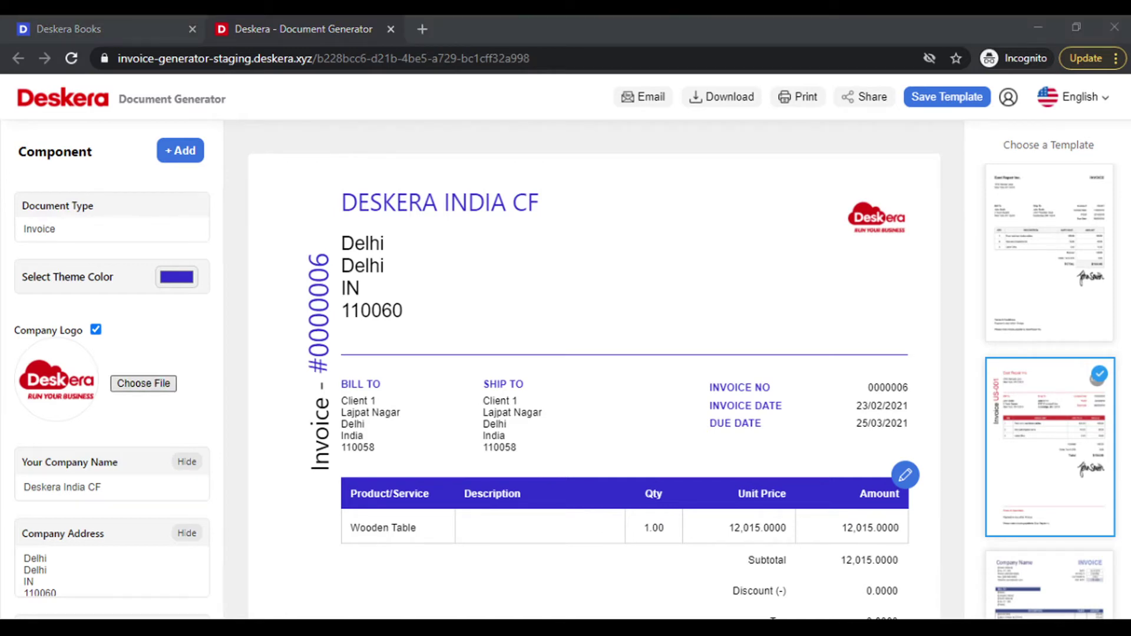
click(1006, 583)
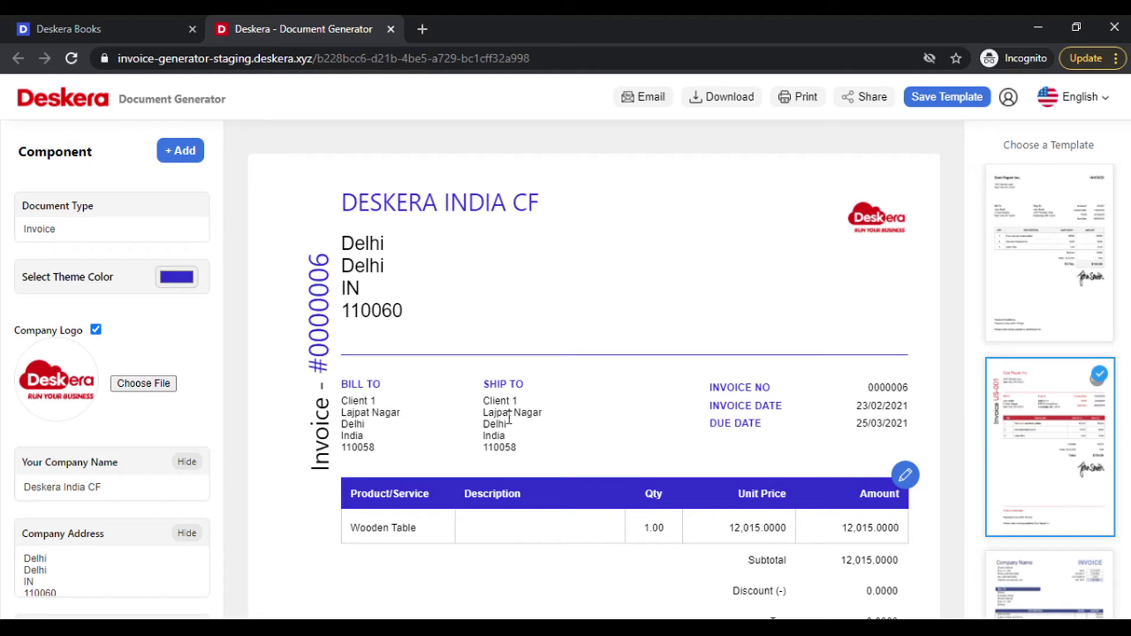
Hide the Ship To section on the invoice
scroll(207, 383, down, 1)
scroll(206, 384, down, 2)
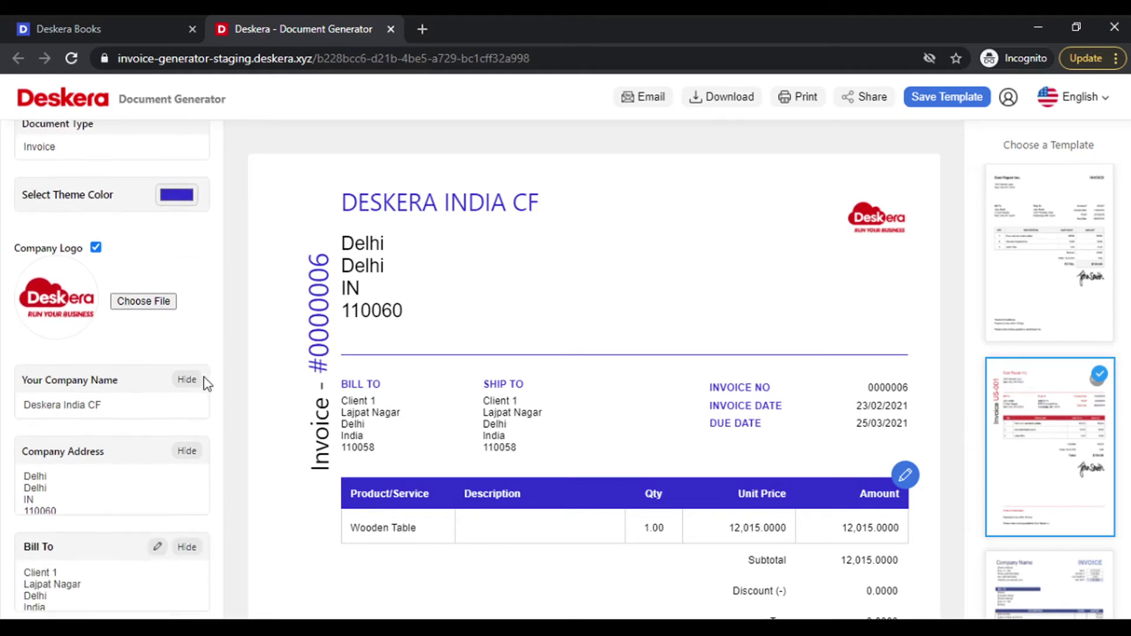
scroll(206, 384, down, 1)
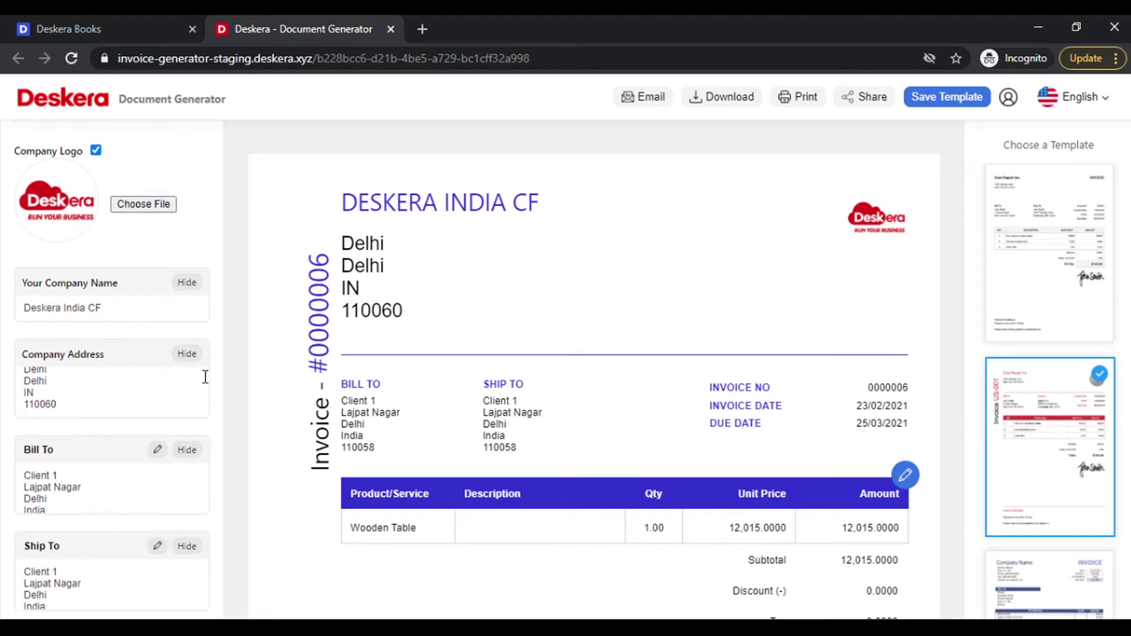
scroll(196, 395, down, 3)
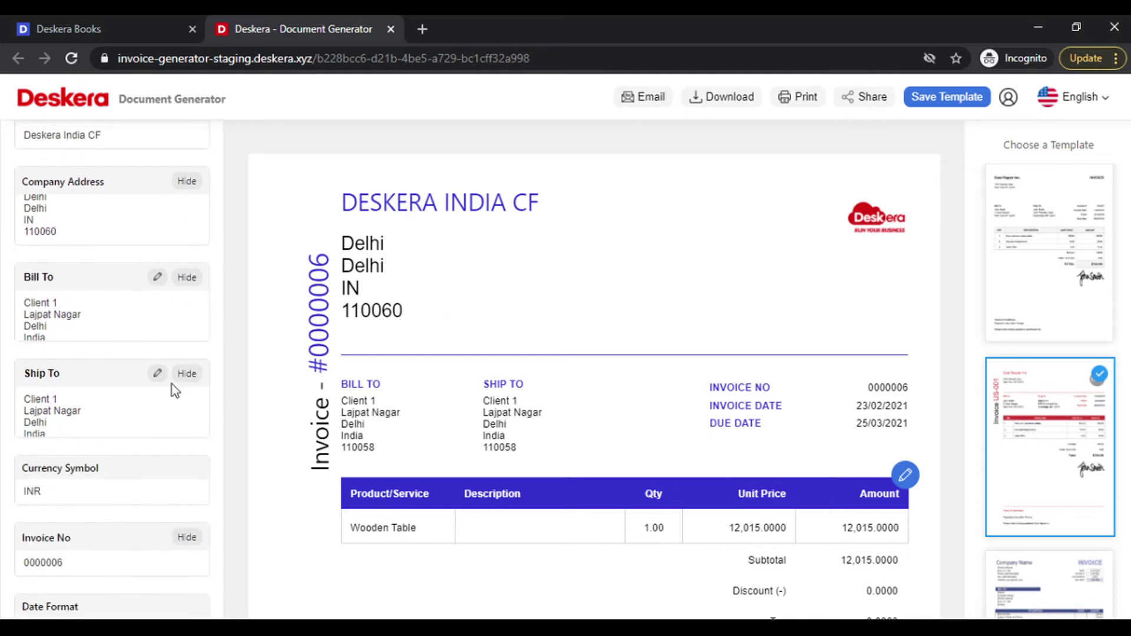
click(187, 374)
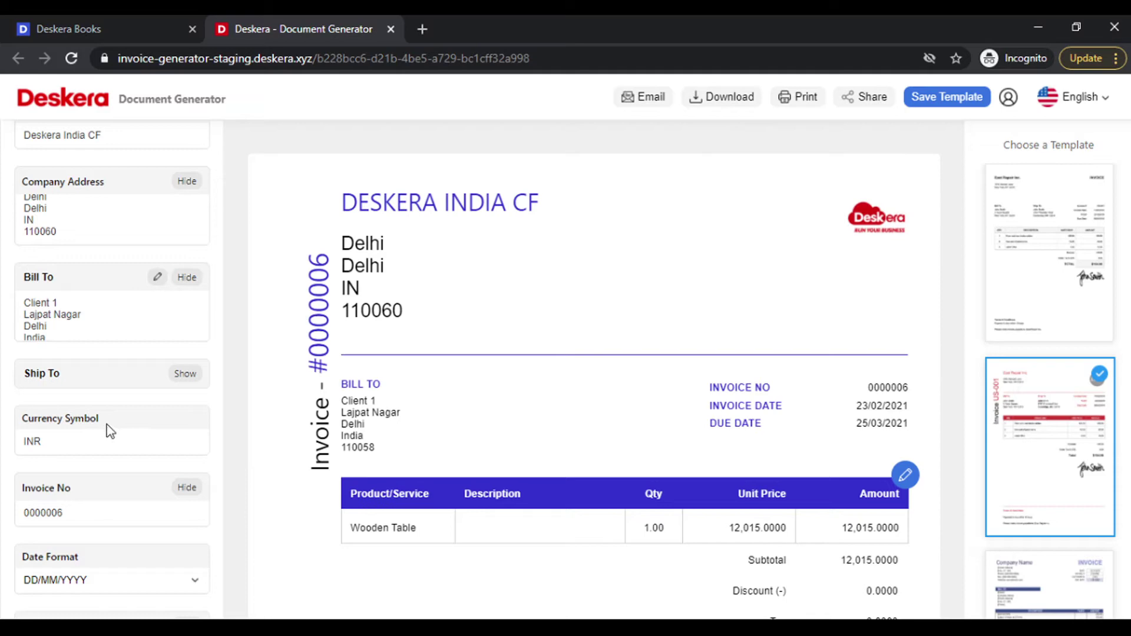
Rename the Description column of the line items table to "Notes" and save the table changes
scroll(107, 430, down, 5)
scroll(107, 431, down, 3)
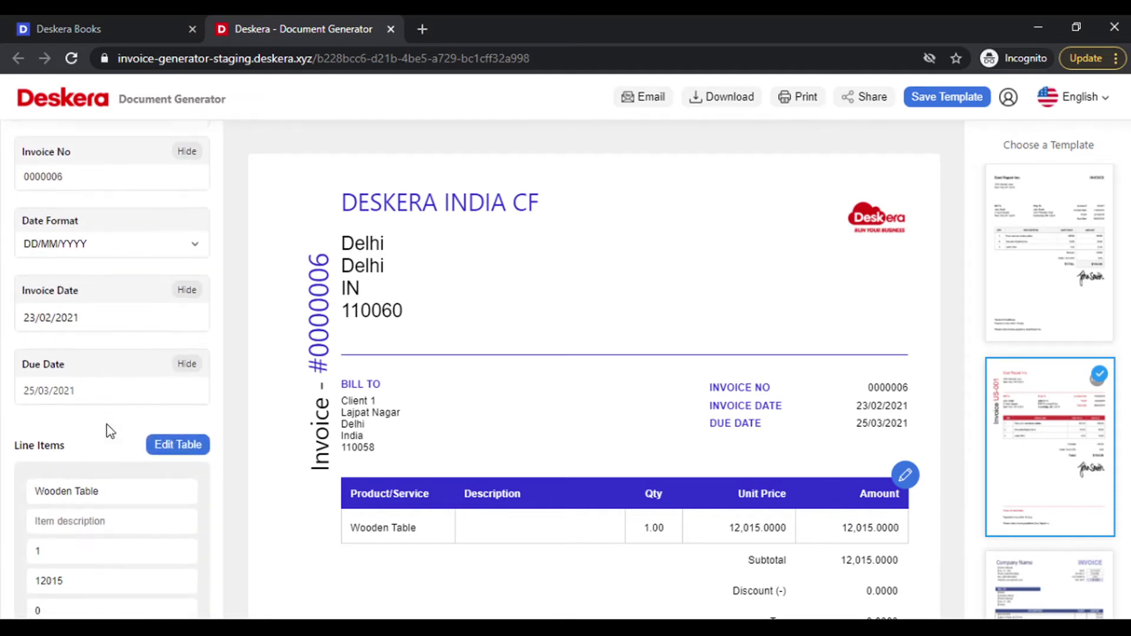
scroll(485, 415, down, 3)
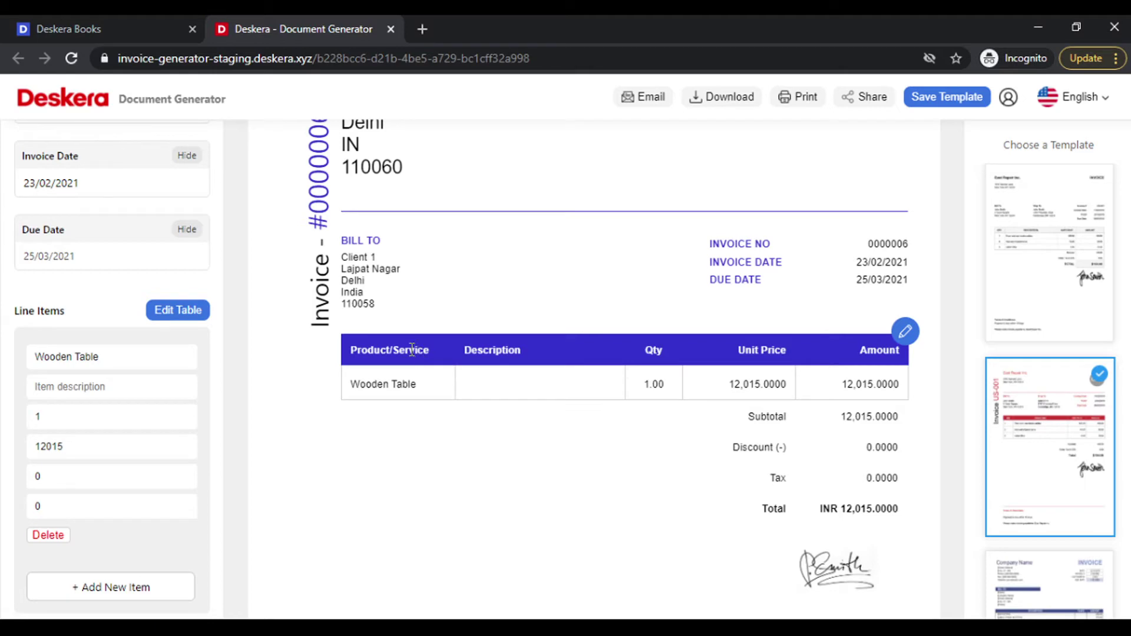
click(906, 332)
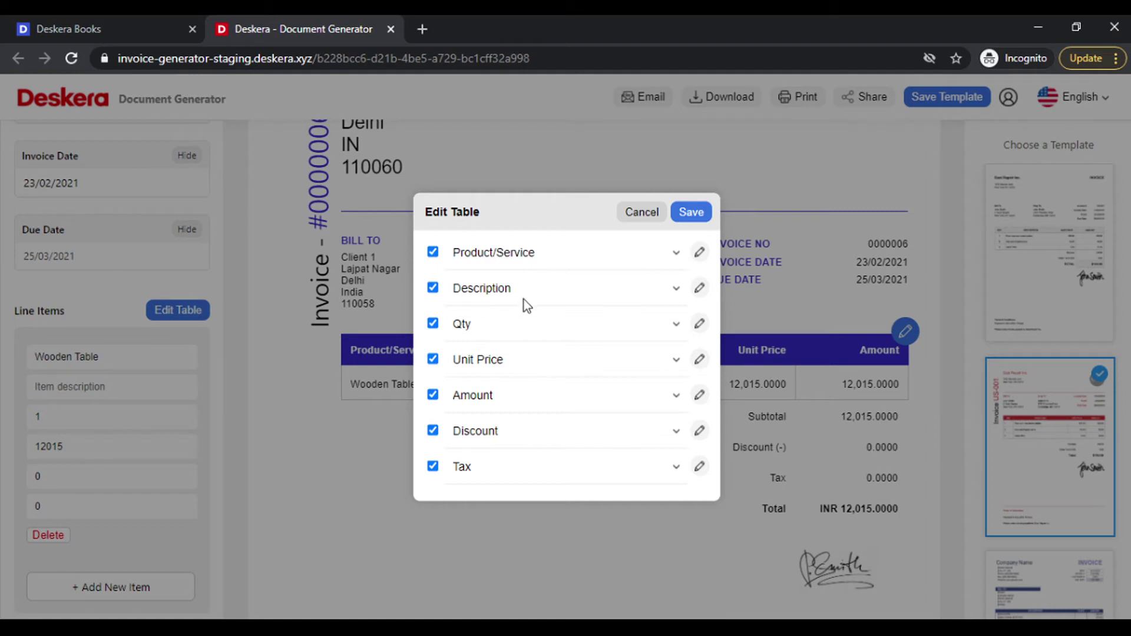
click(524, 332)
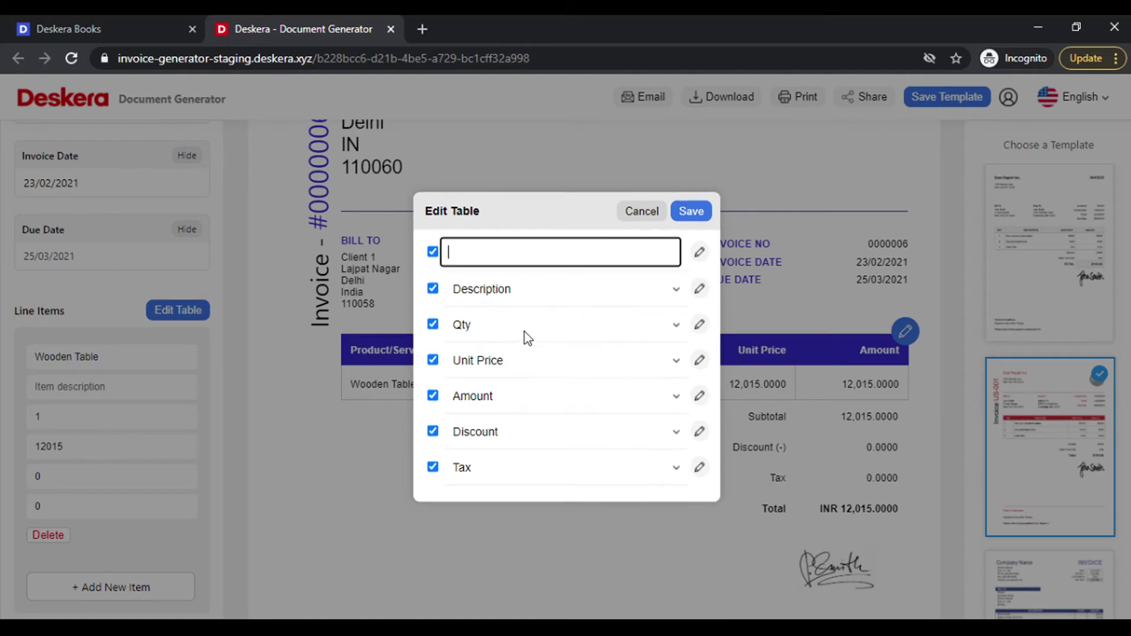
click(559, 295)
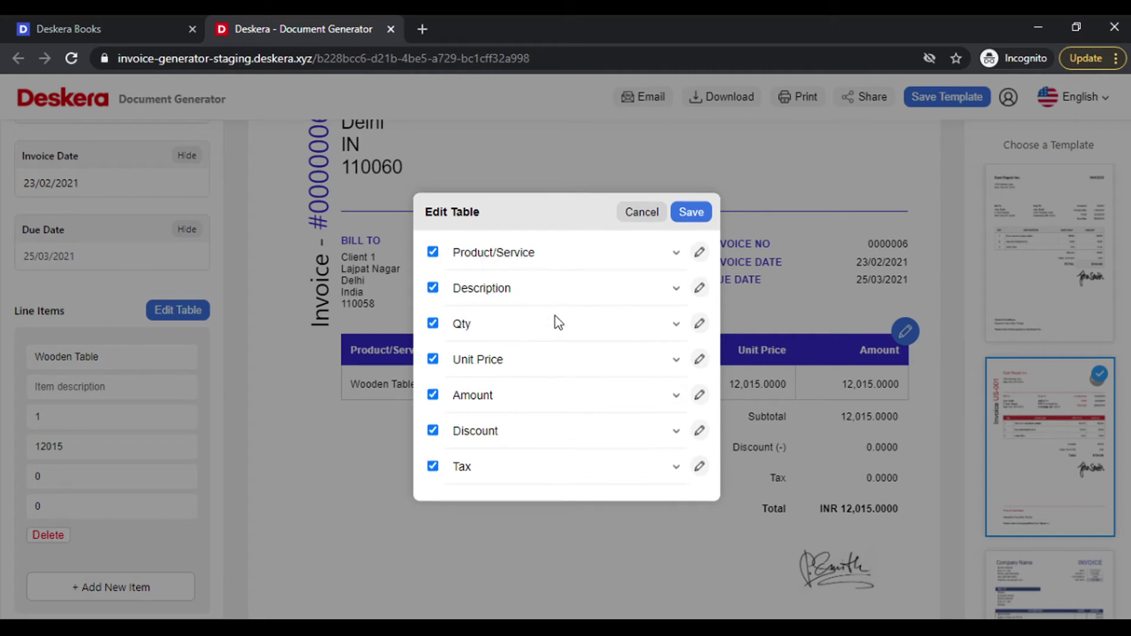
click(549, 317)
click(690, 213)
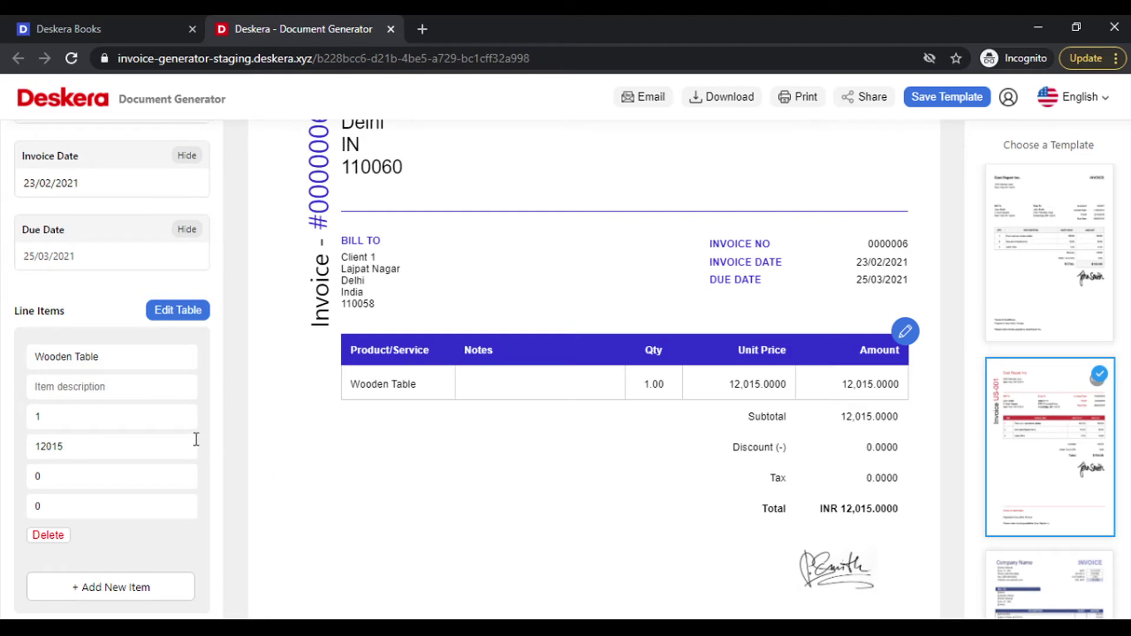
Examine the signature, terms and conditions, and notes settings along with the lower part of the invoice
scroll(196, 440, down, 6)
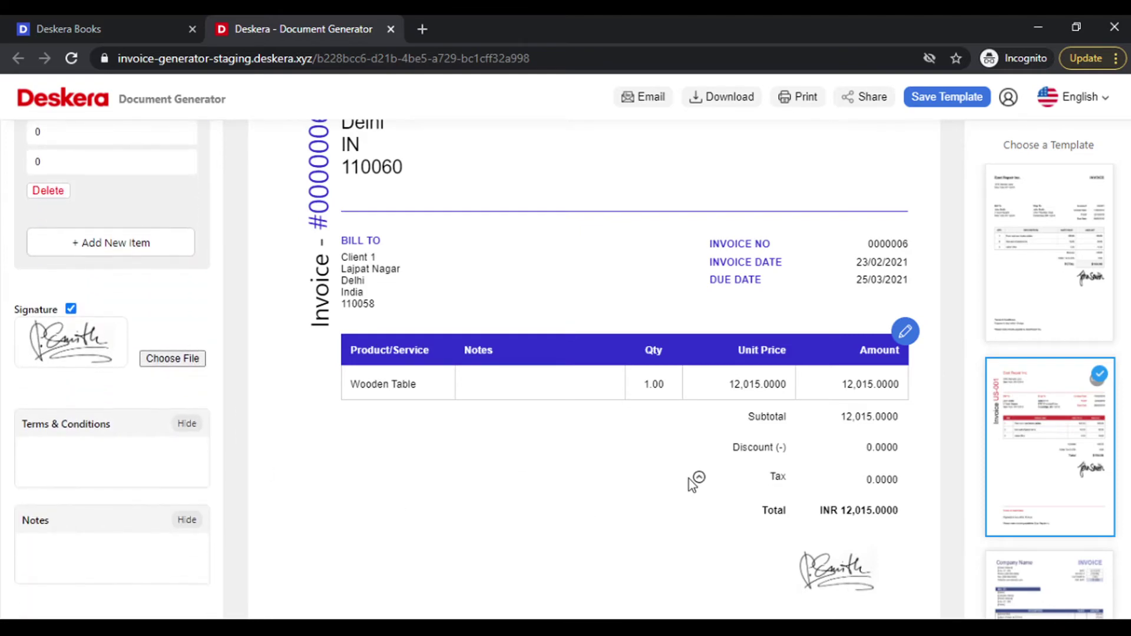
scroll(805, 445, down, 3)
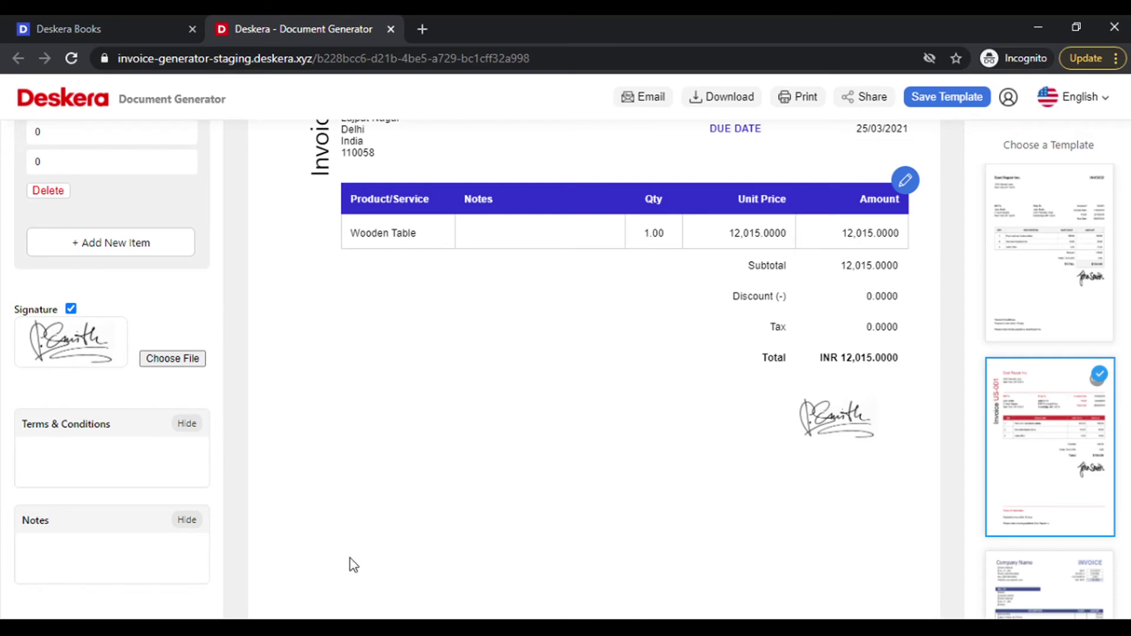
scroll(352, 564, down, 2)
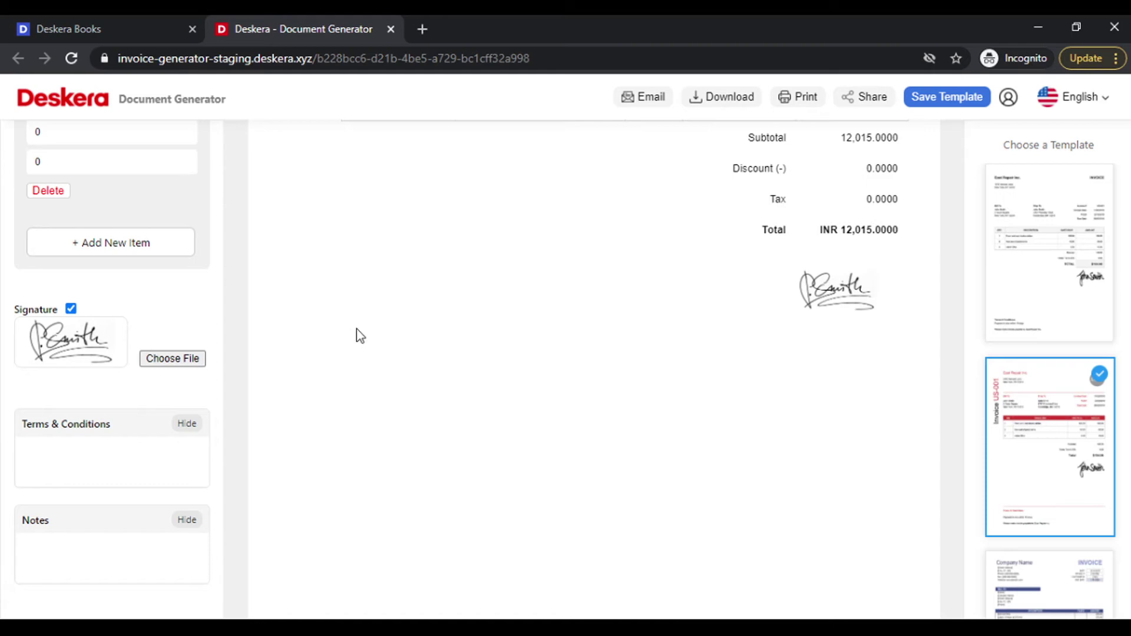
scroll(356, 329, up, 7)
scroll(129, 210, up, 4)
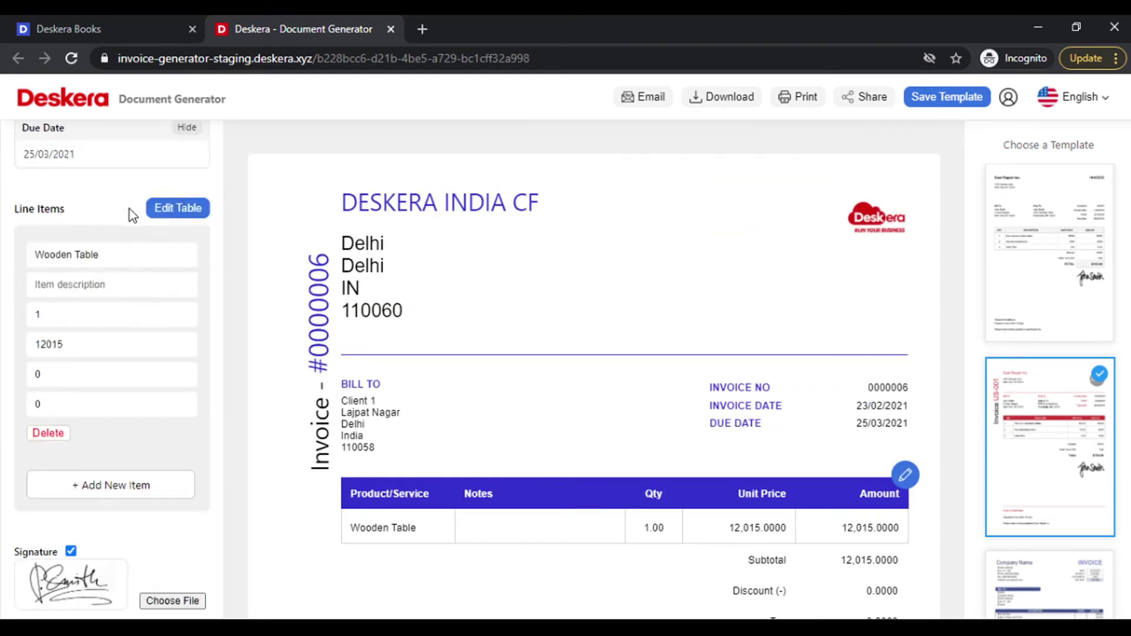
scroll(130, 210, up, 8)
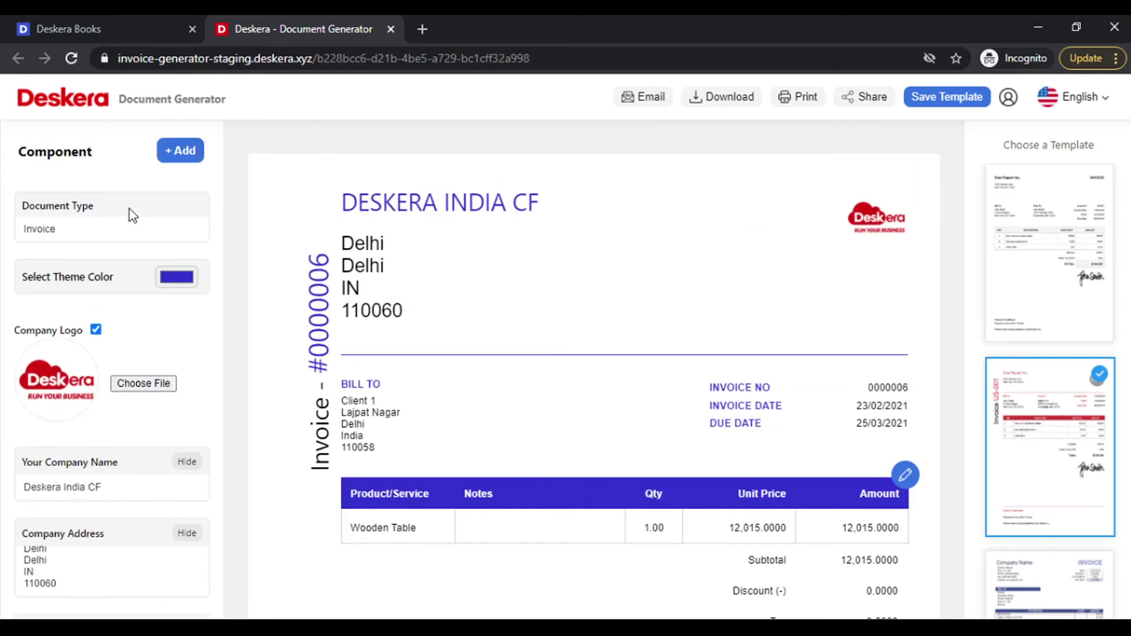
Add a text component to the invoice and place it between the company name and the logo
click(180, 155)
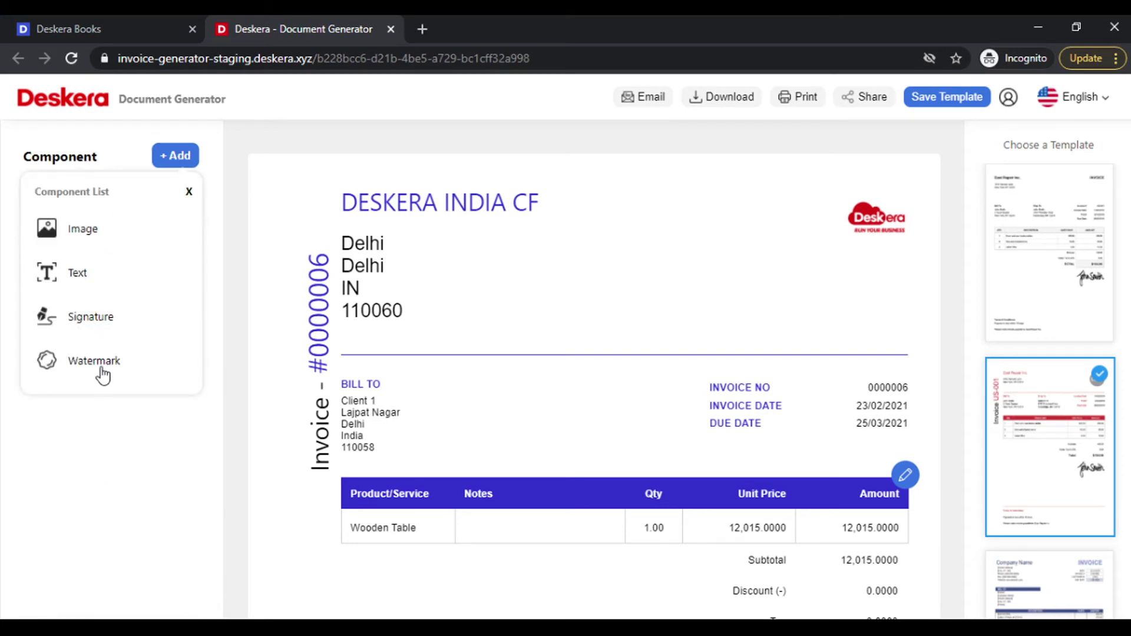
click(81, 275)
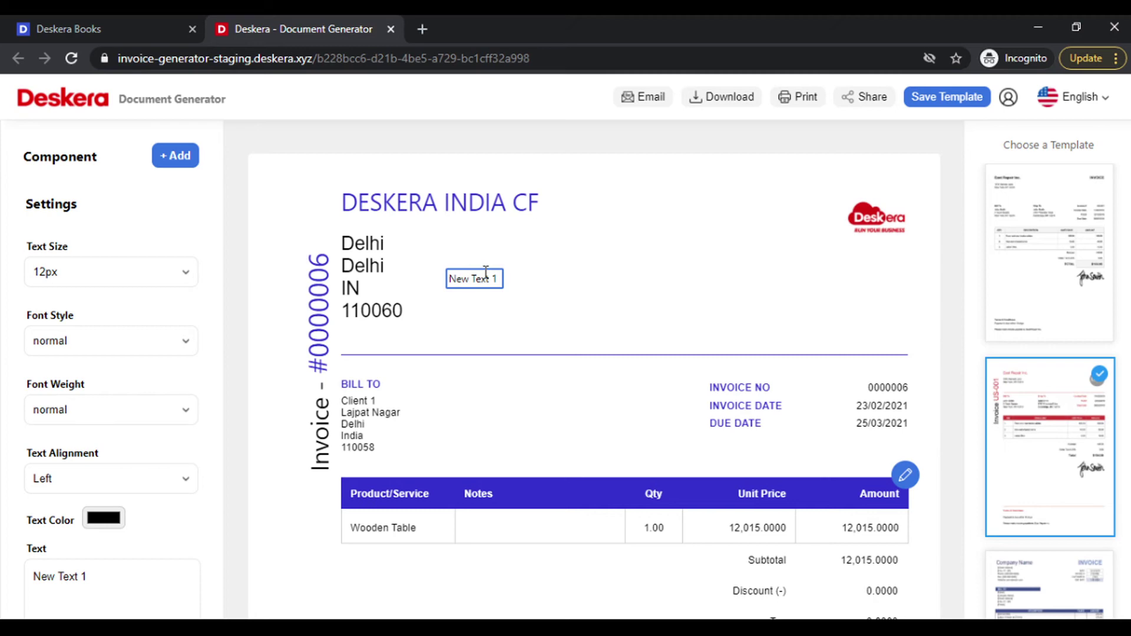
drag(486, 271, 654, 193)
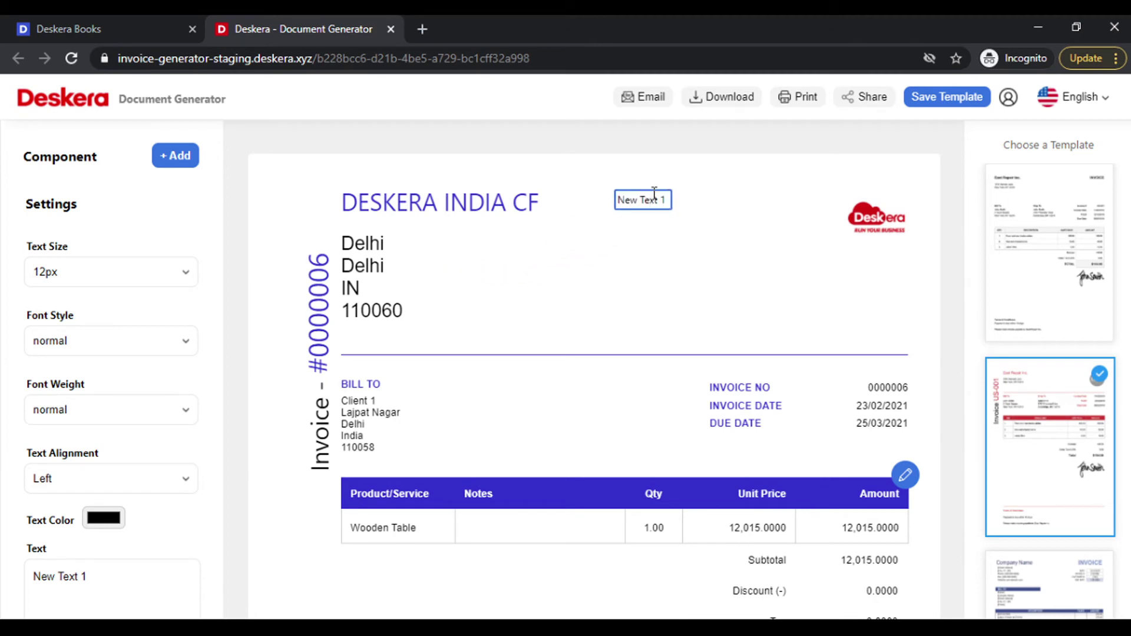
Change the new text component to read "Tax Invoice" and save the template
scroll(121, 369, down, 1)
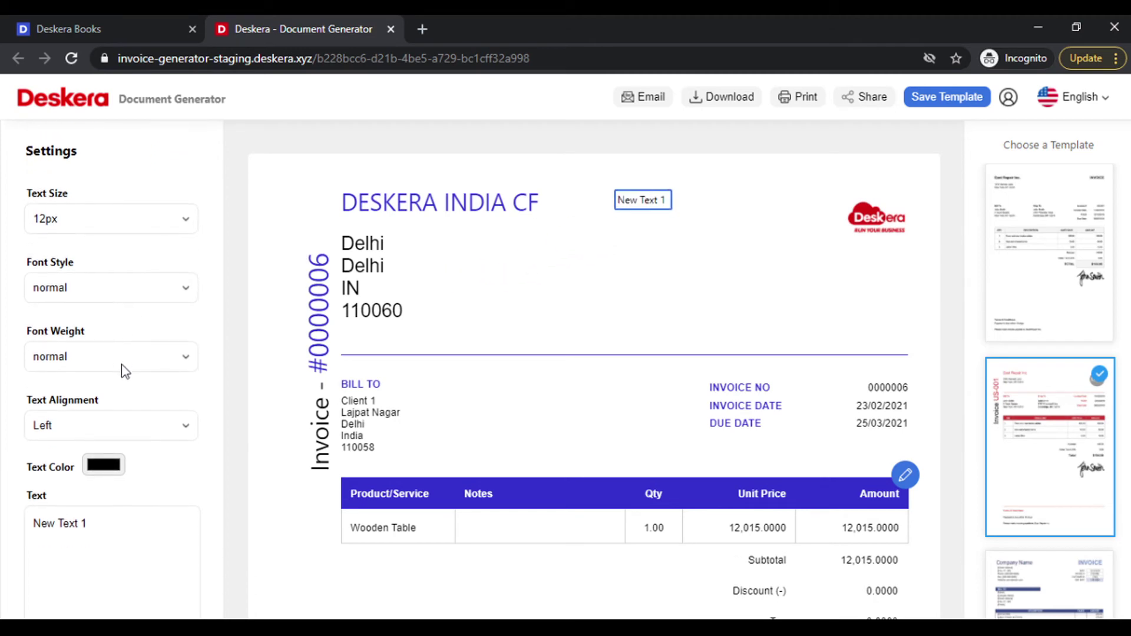
scroll(124, 370, down, 2)
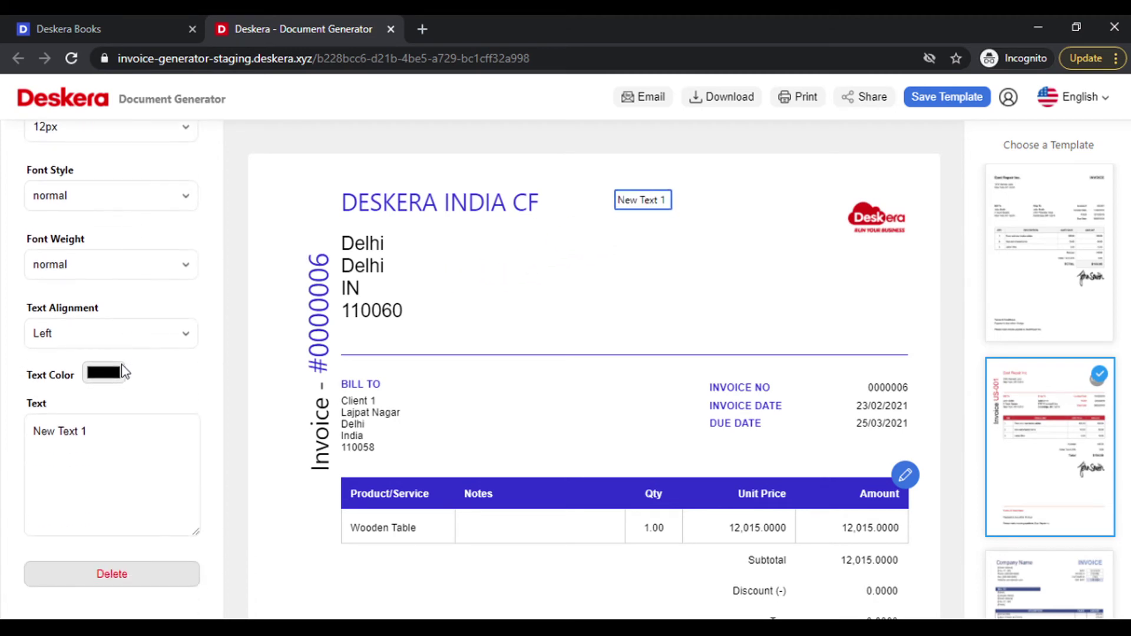
triple_click(157, 446)
text(Tax )
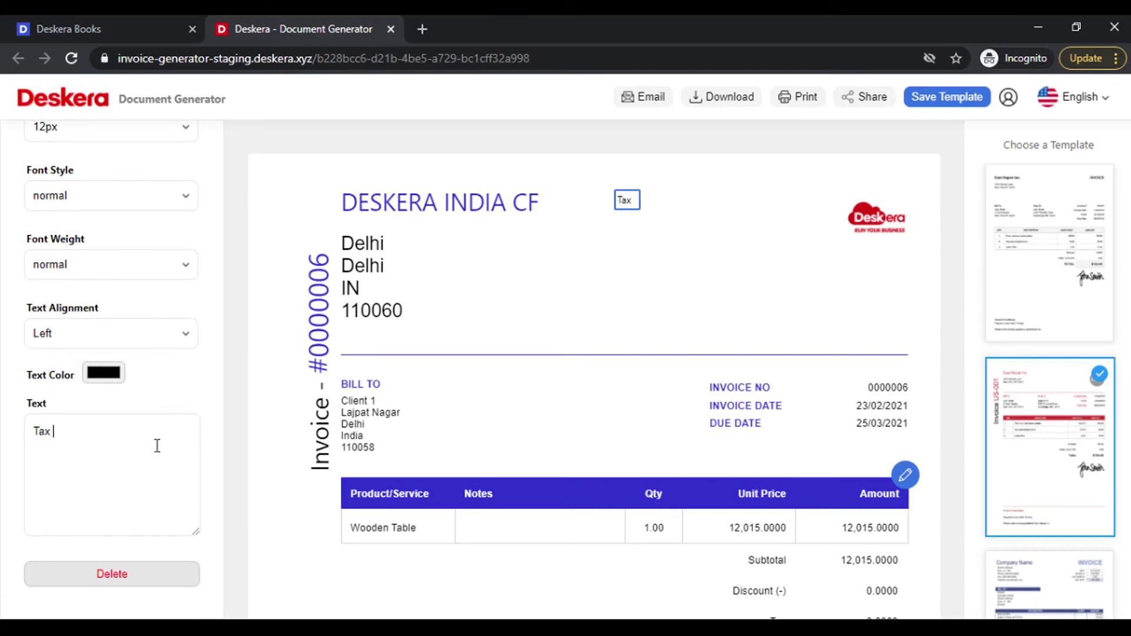
text(Invoice)
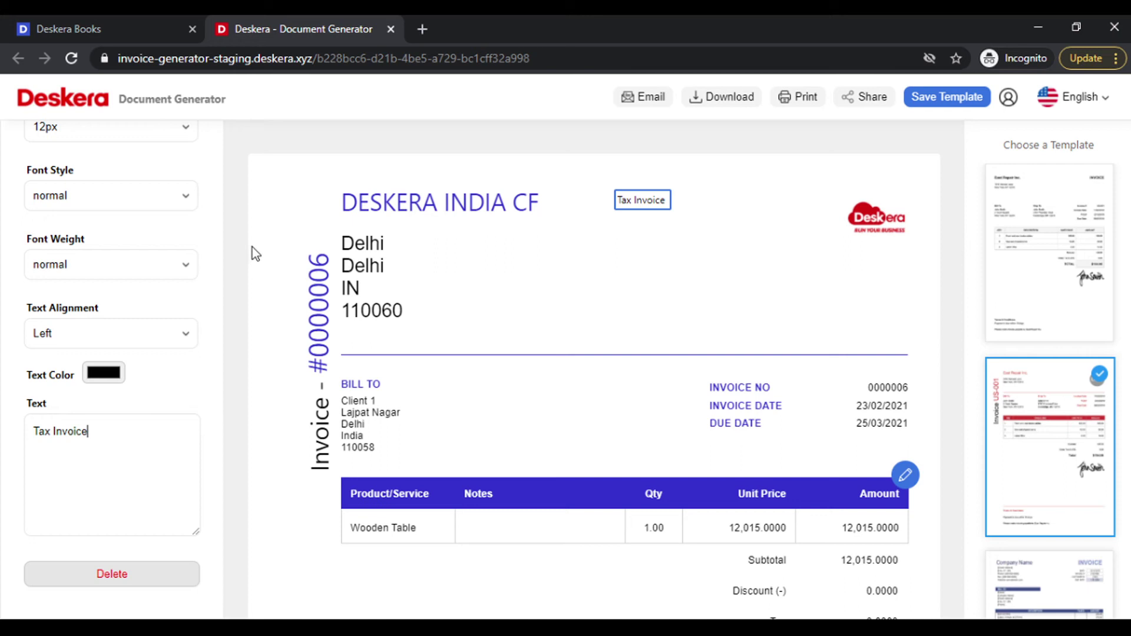
scroll(186, 221, up, 3)
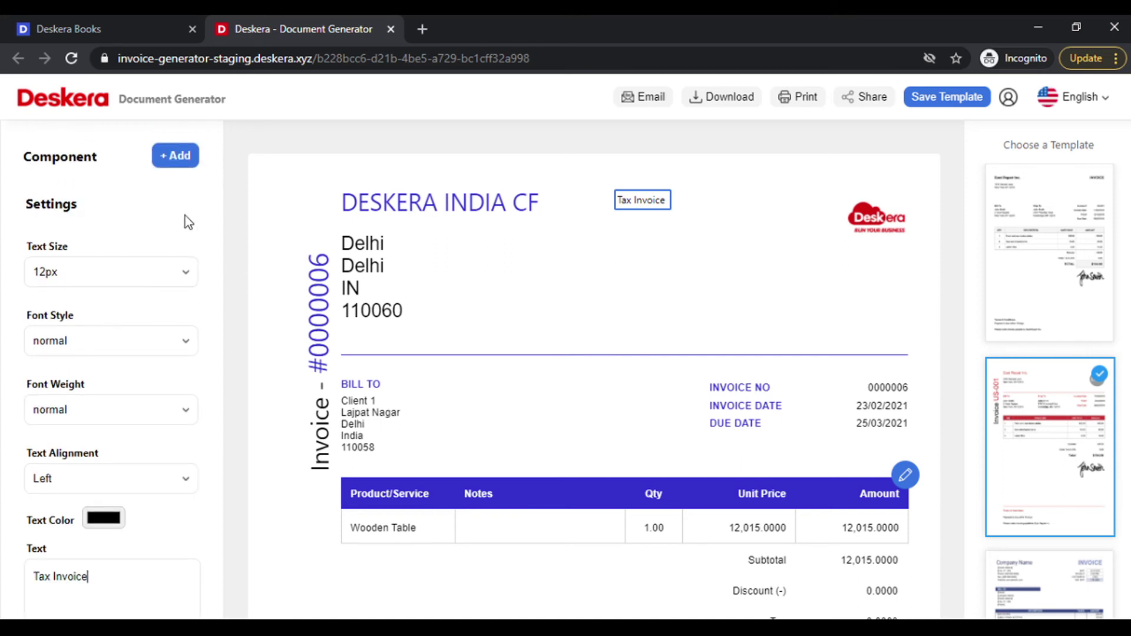
click(848, 270)
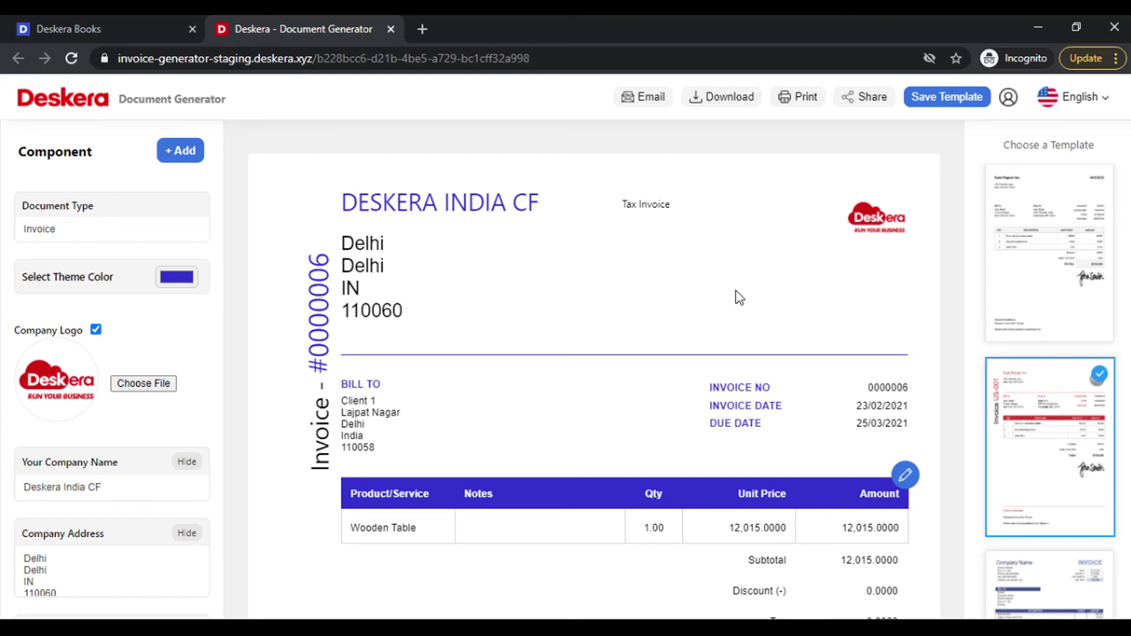
click(950, 99)
View the invoice's email draft and its link-sharing options, closing both without sending or sharing
click(655, 102)
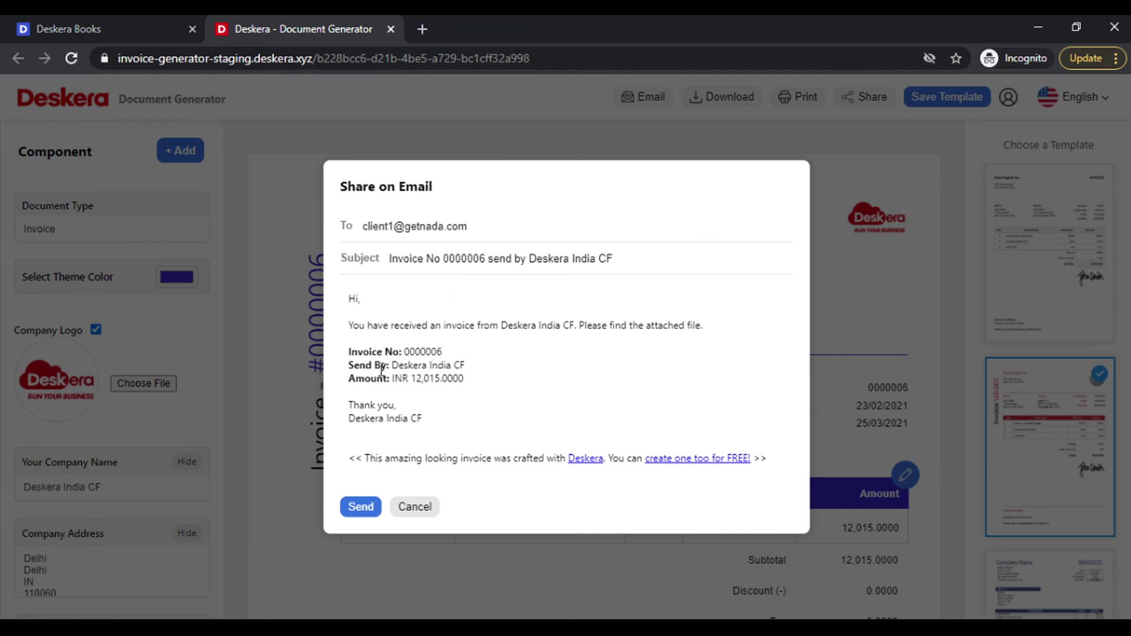
click(412, 508)
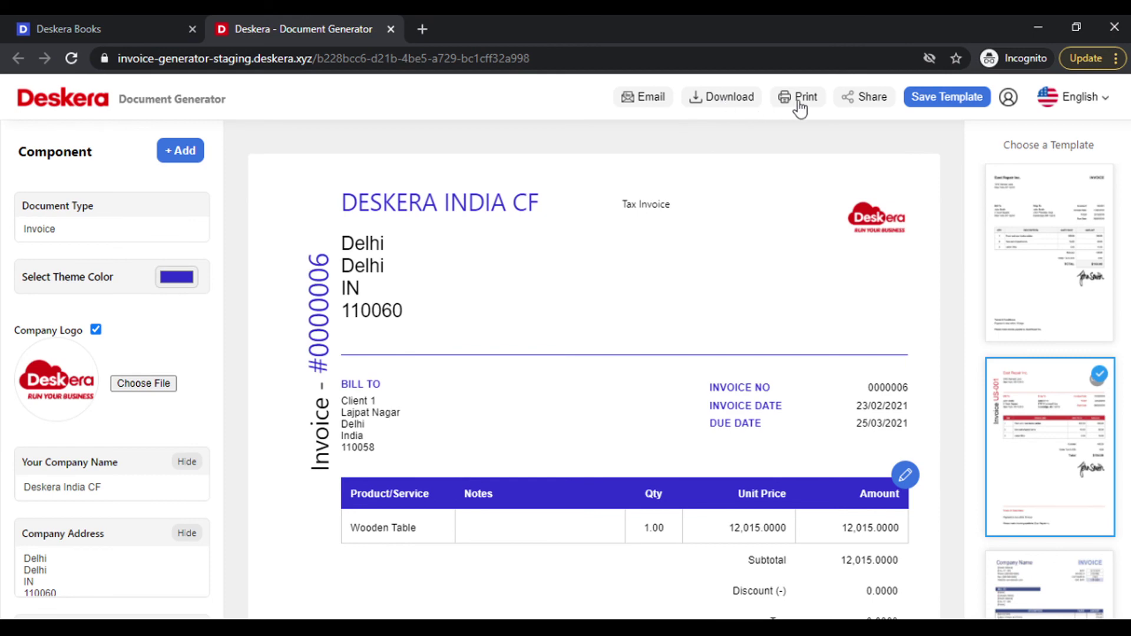
click(861, 104)
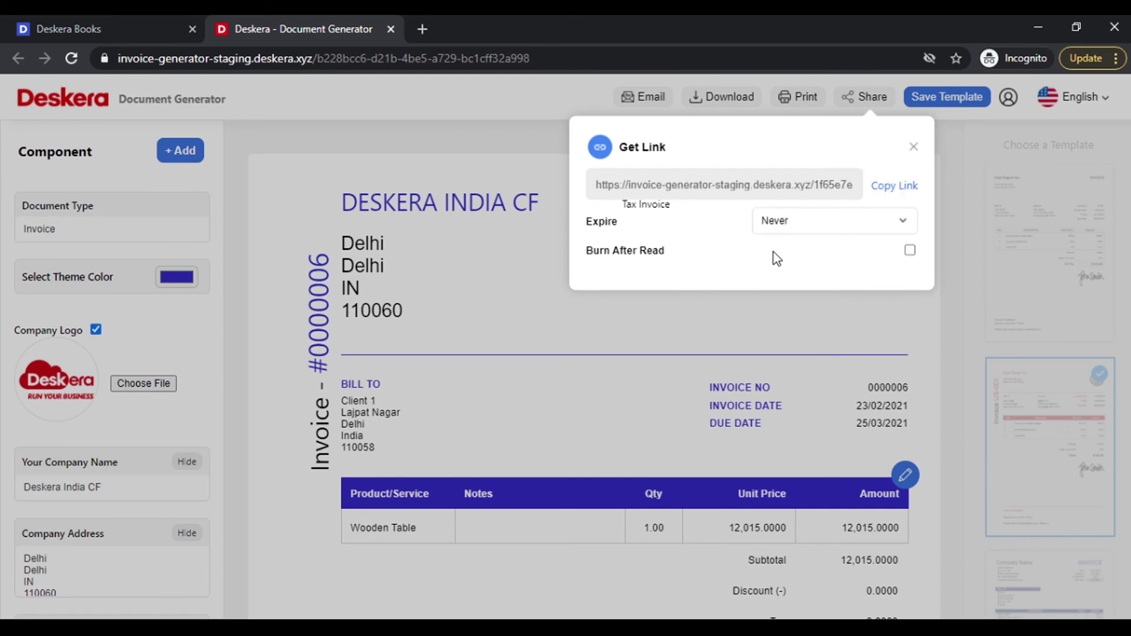
click(914, 147)
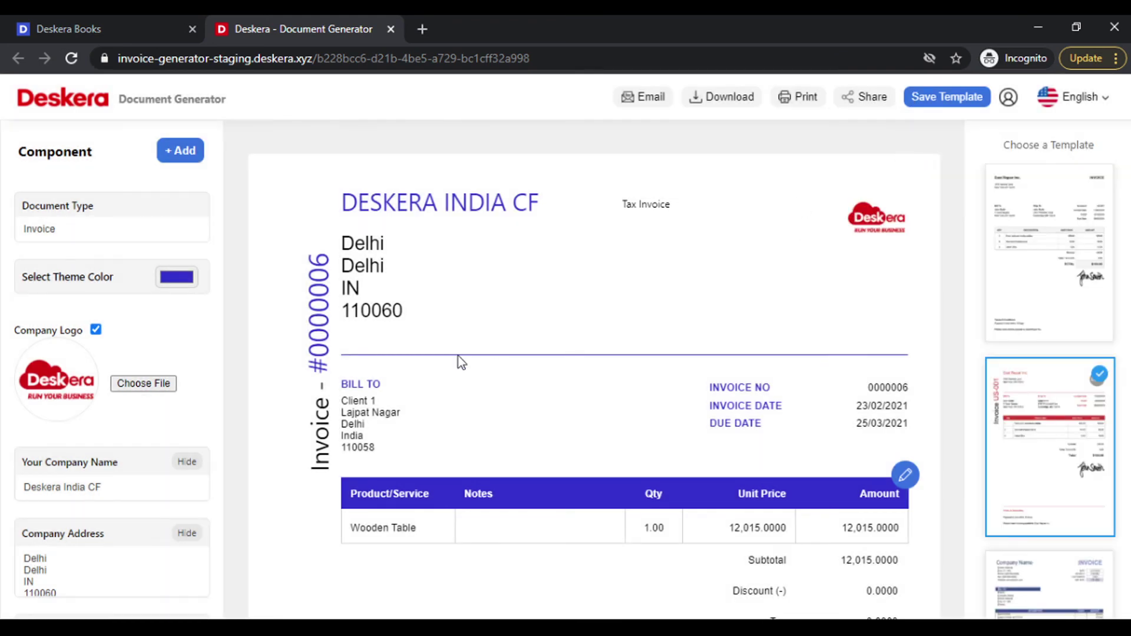